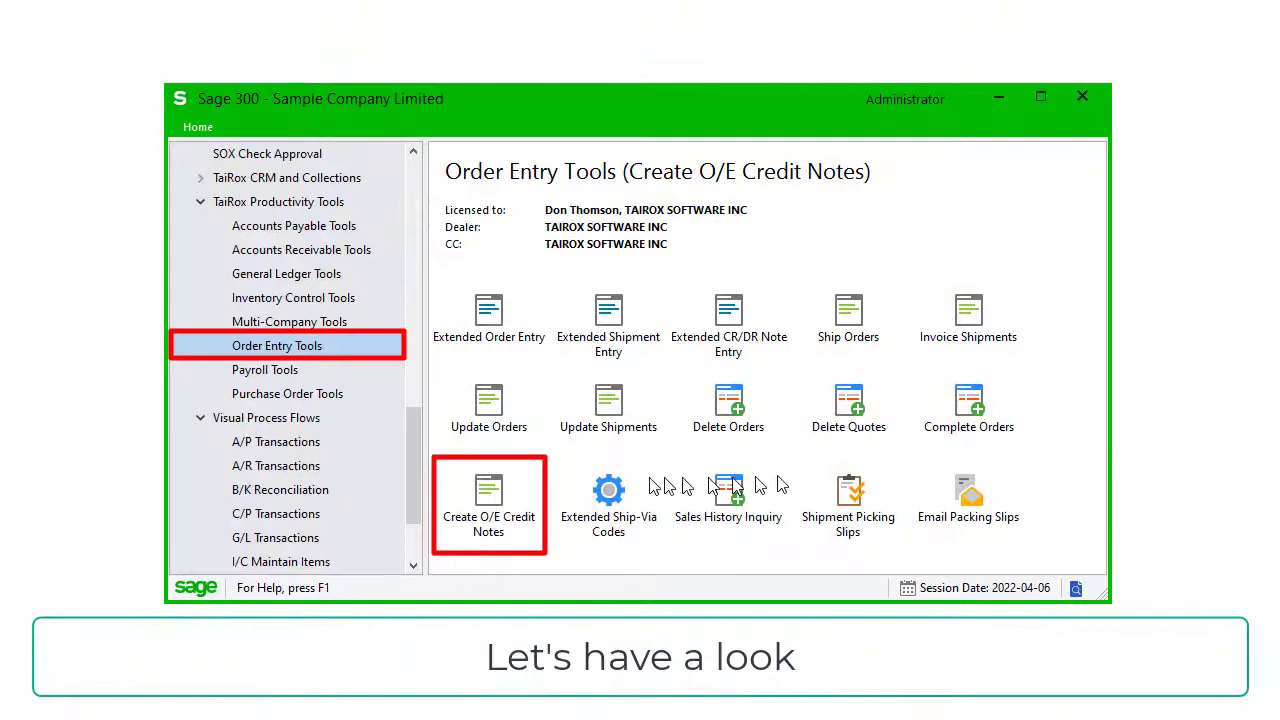
In Create Credit Notes, select invoices by Customer Number from 1600 to 1600.
click(490, 486)
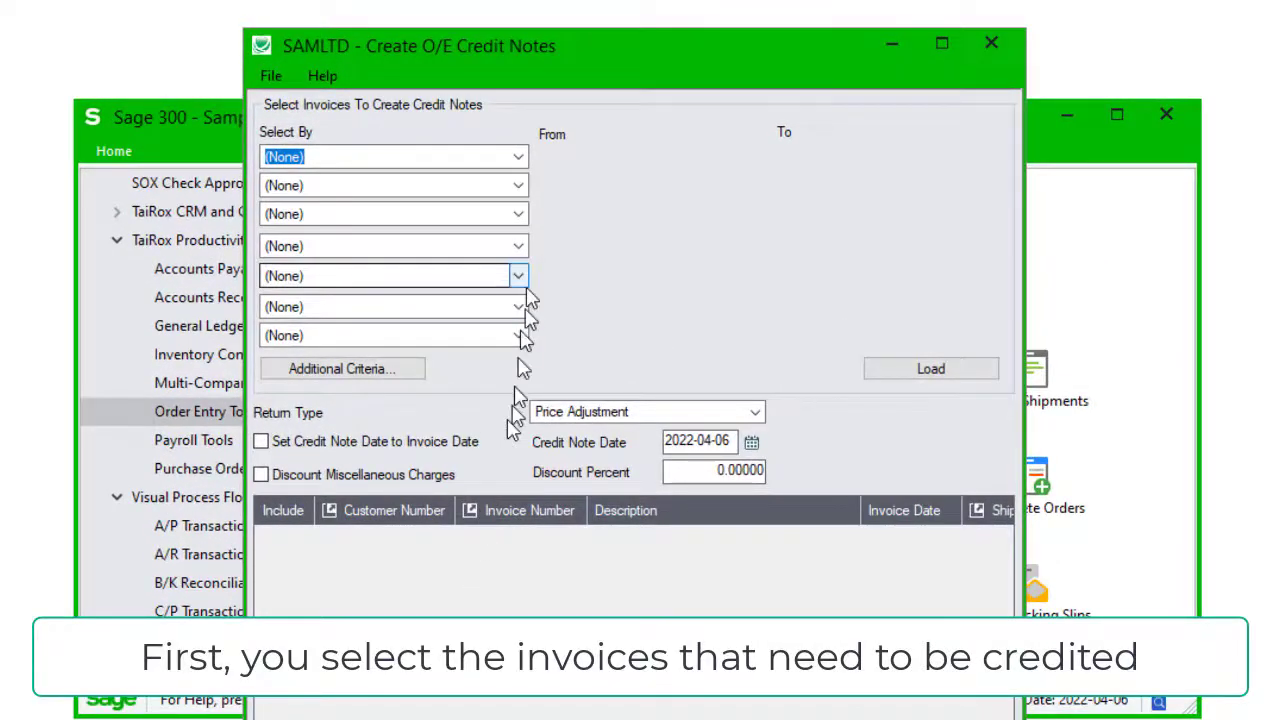
click(518, 160)
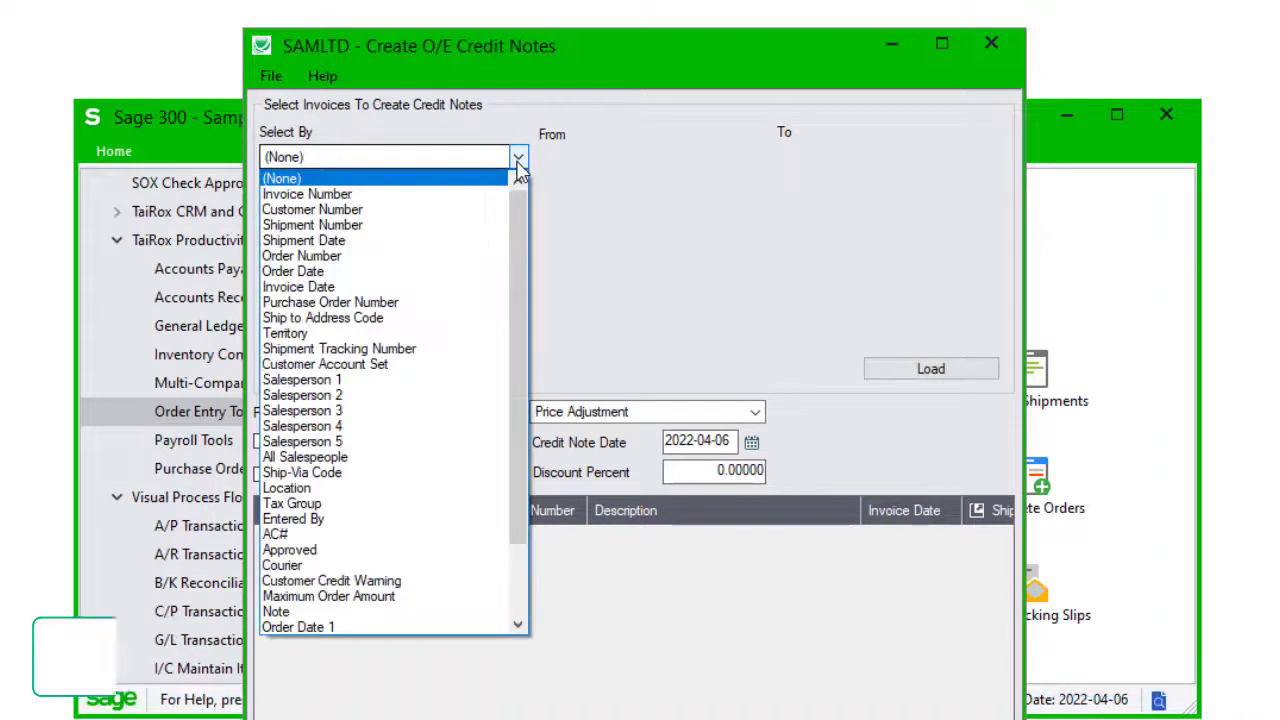
click(478, 209)
click(629, 157)
text(16)
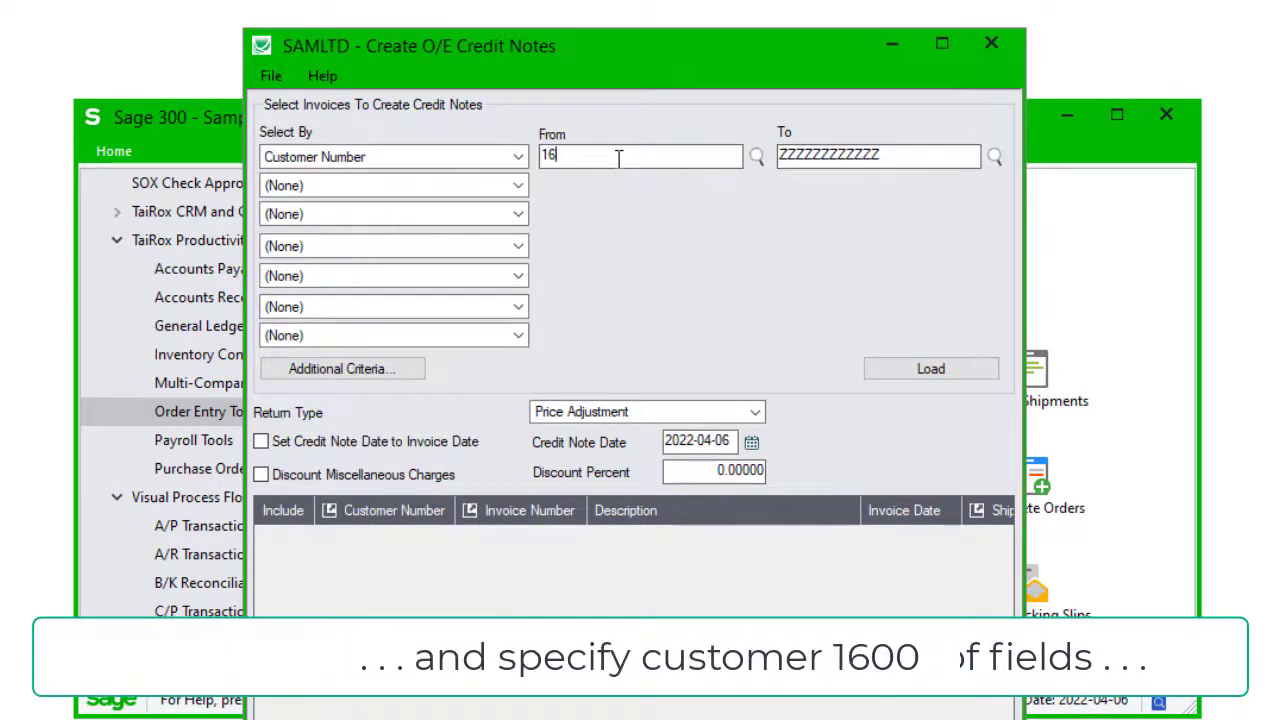
text(00)
key(Tab)
text(1)
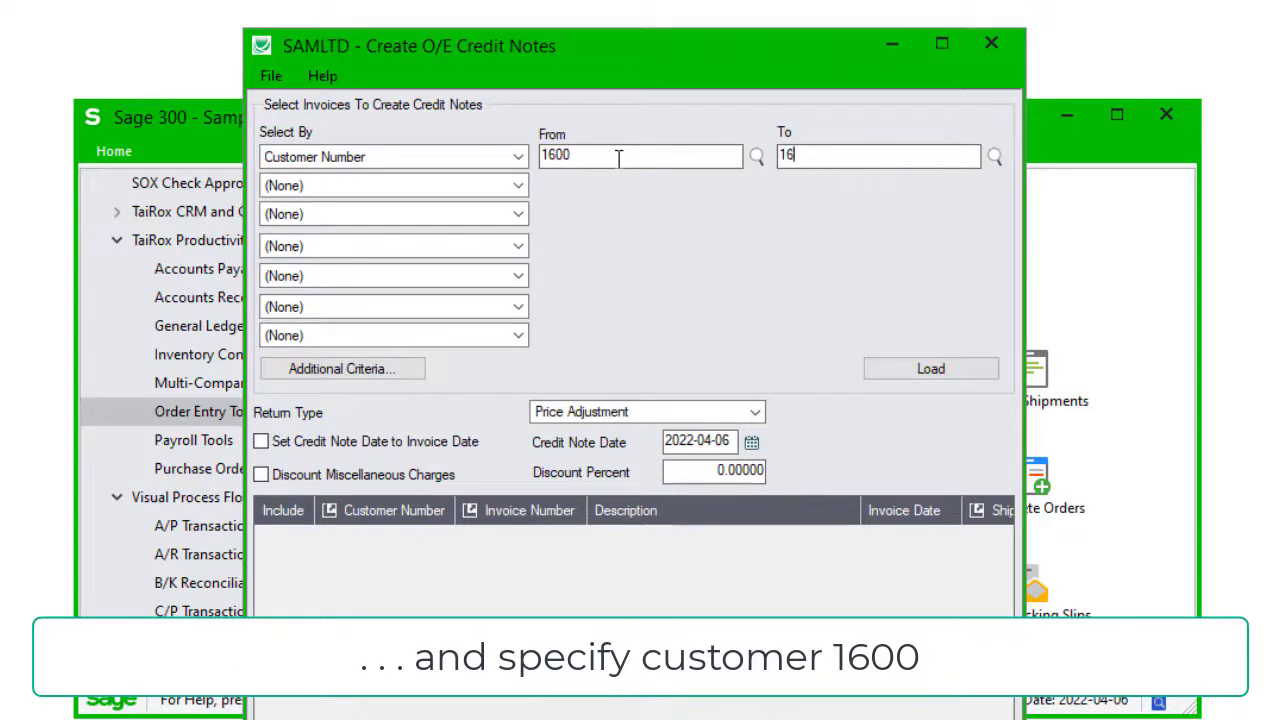
key(Tab)
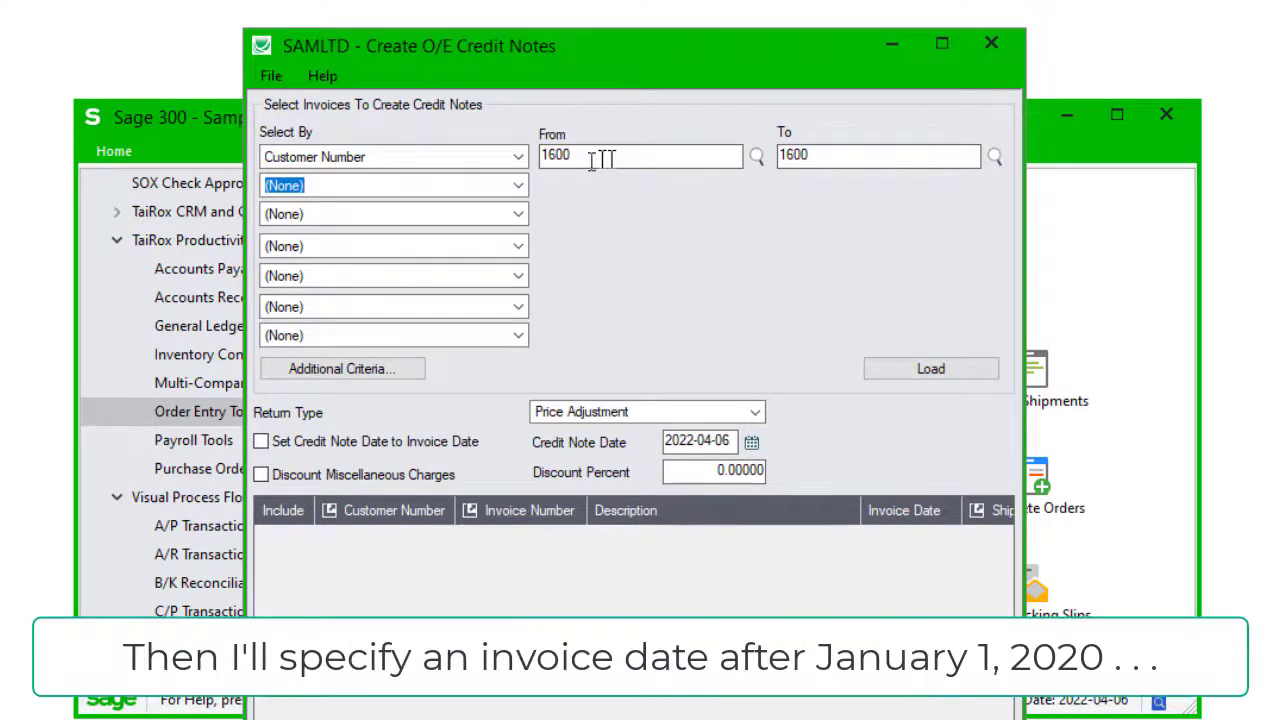
Add an Invoice Date criterion starting at 2020-01-01, picked from the calendar.
click(519, 186)
click(451, 297)
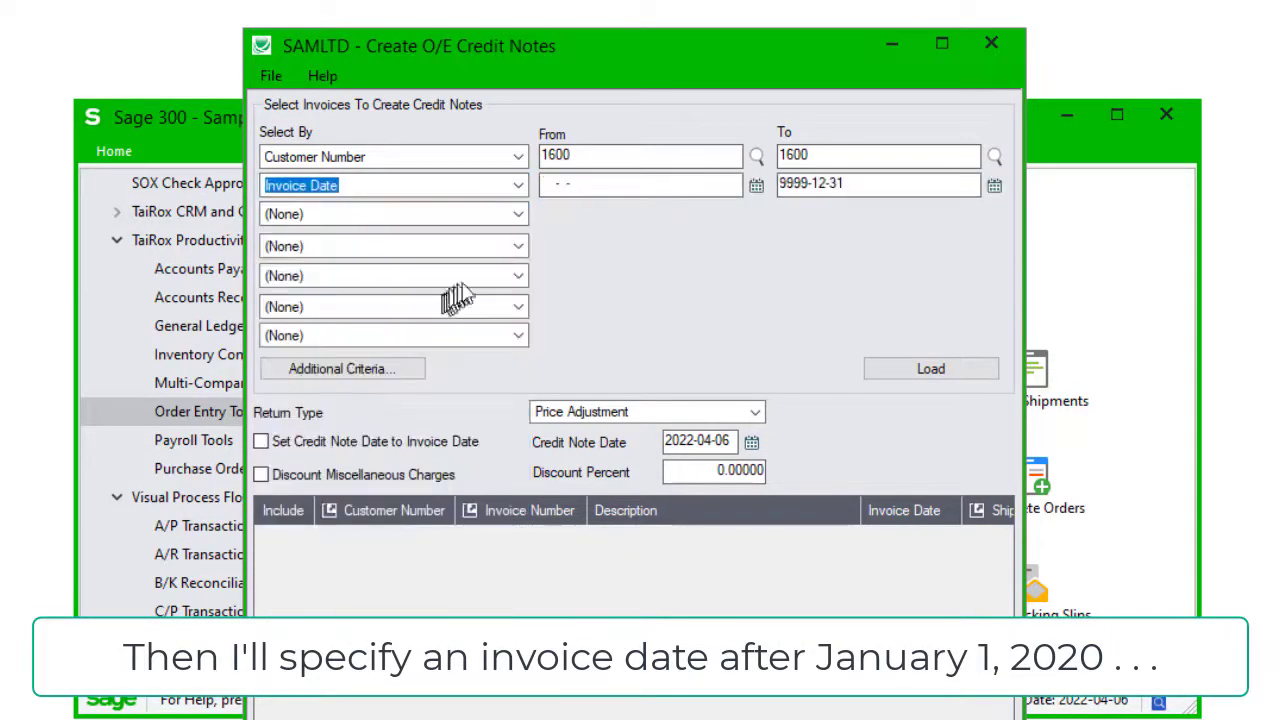
click(756, 185)
click(556, 221)
click(556, 221)
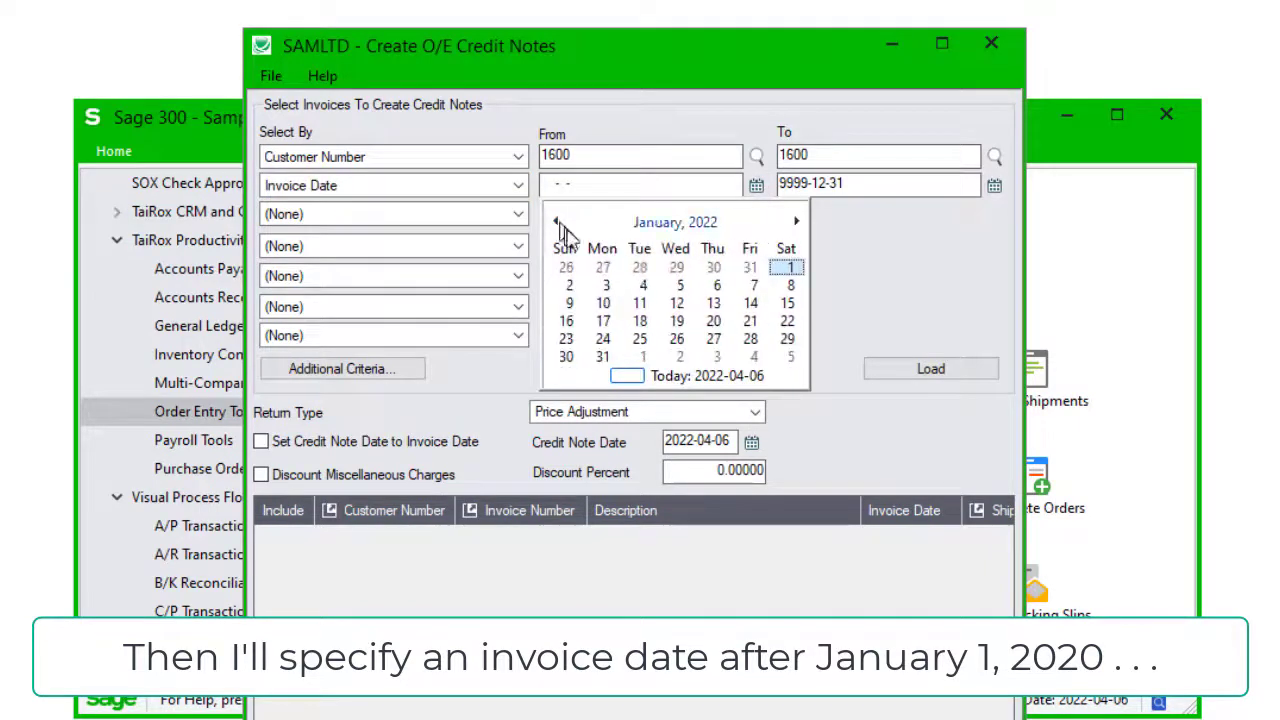
click(786, 270)
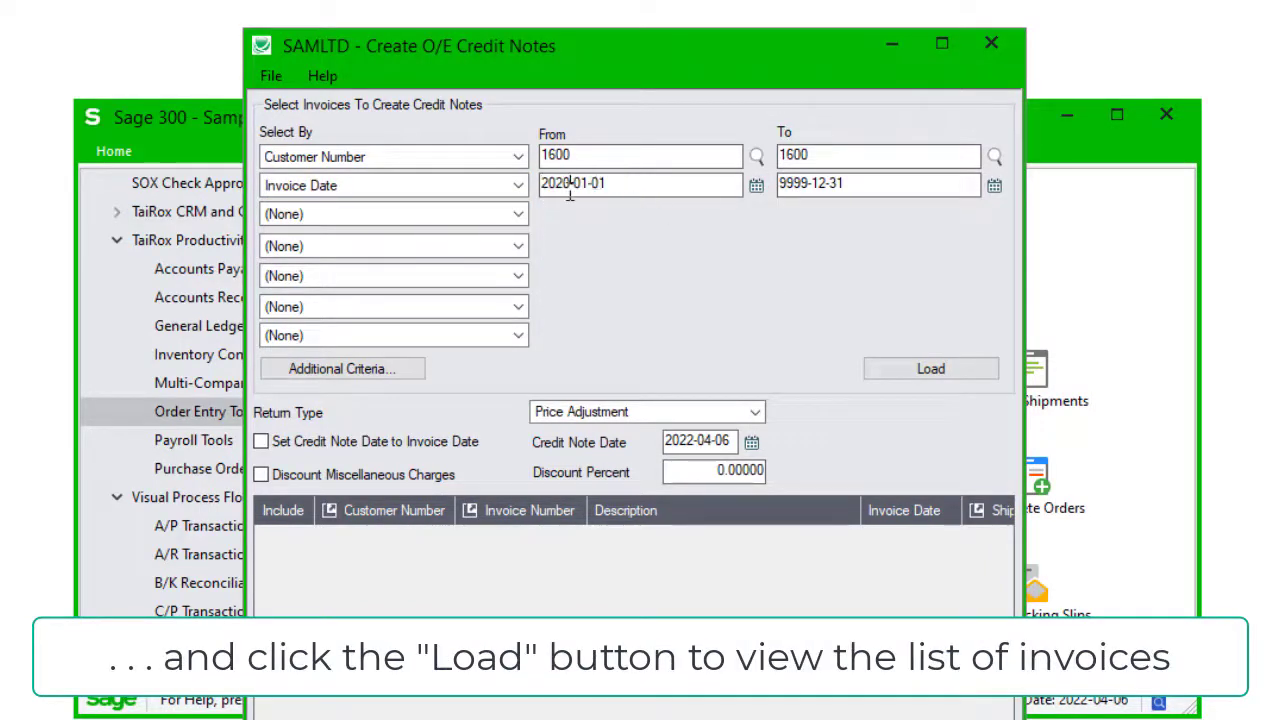
key(Tab)
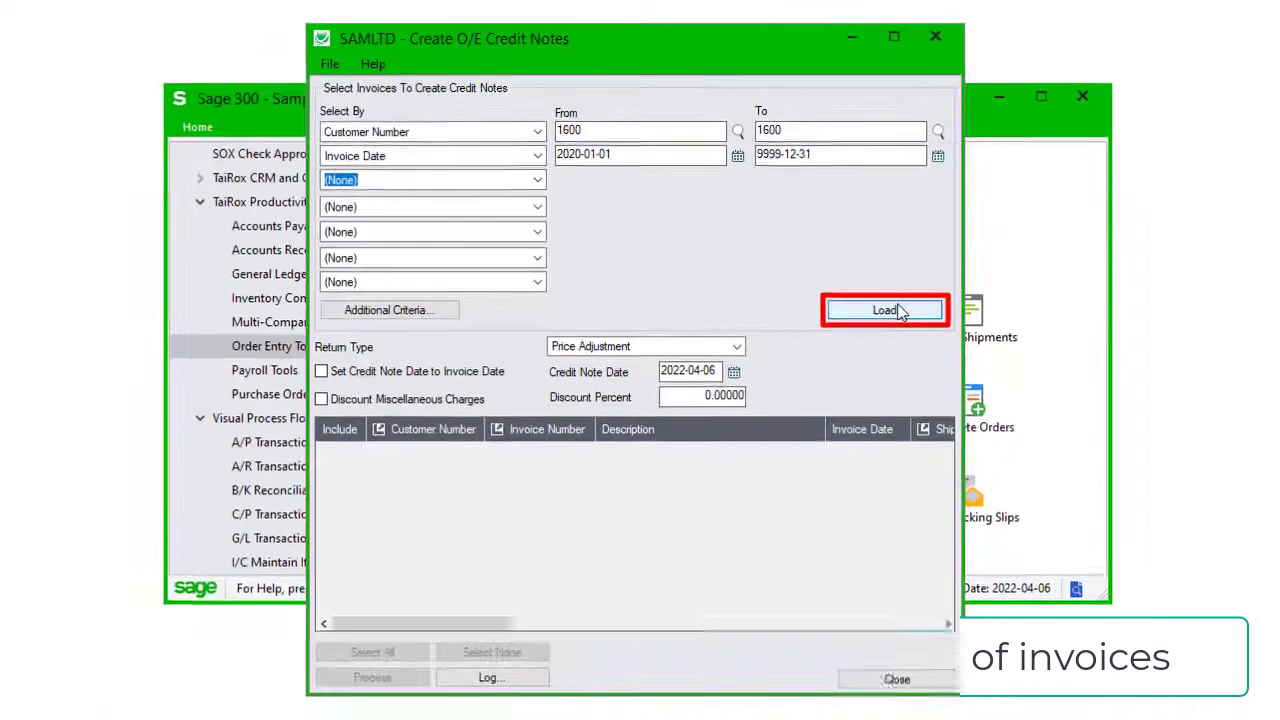
click(945, 368)
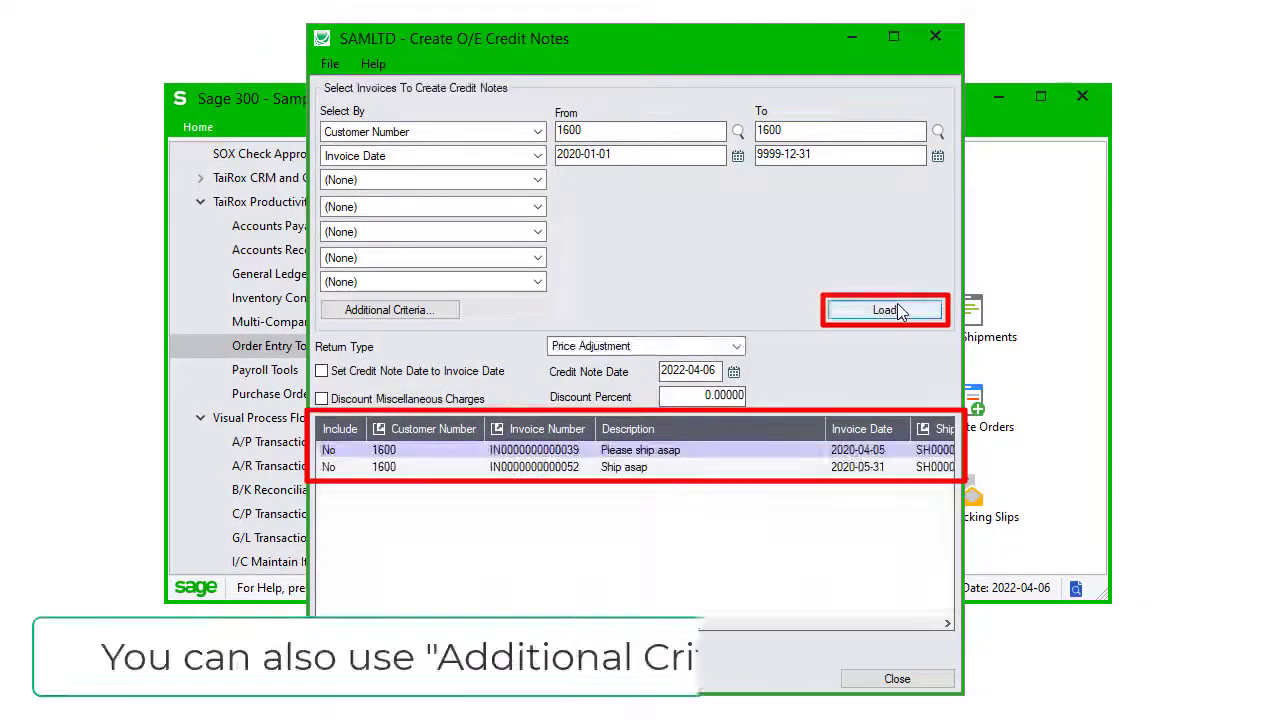
click(400, 310)
click(547, 127)
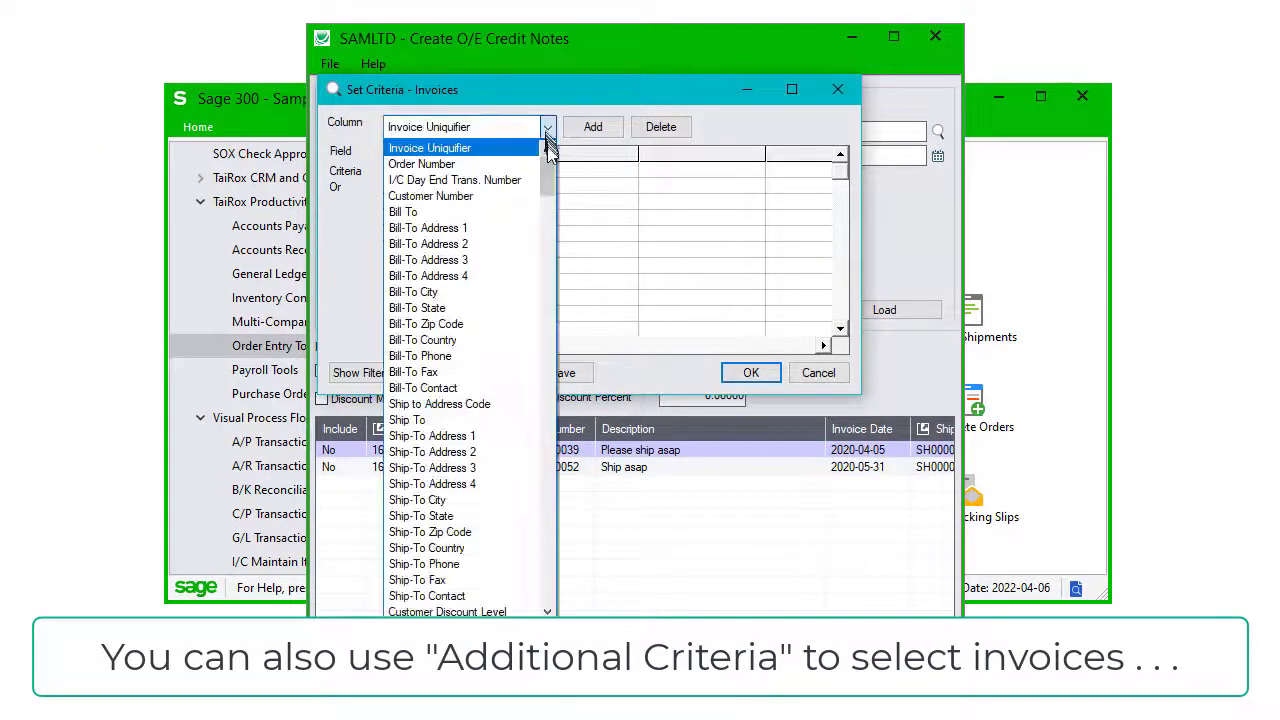
mouse_move(548, 172)
mouse_down()
mouse_move(577, 333)
mouse_move(556, 580)
mouse_up()
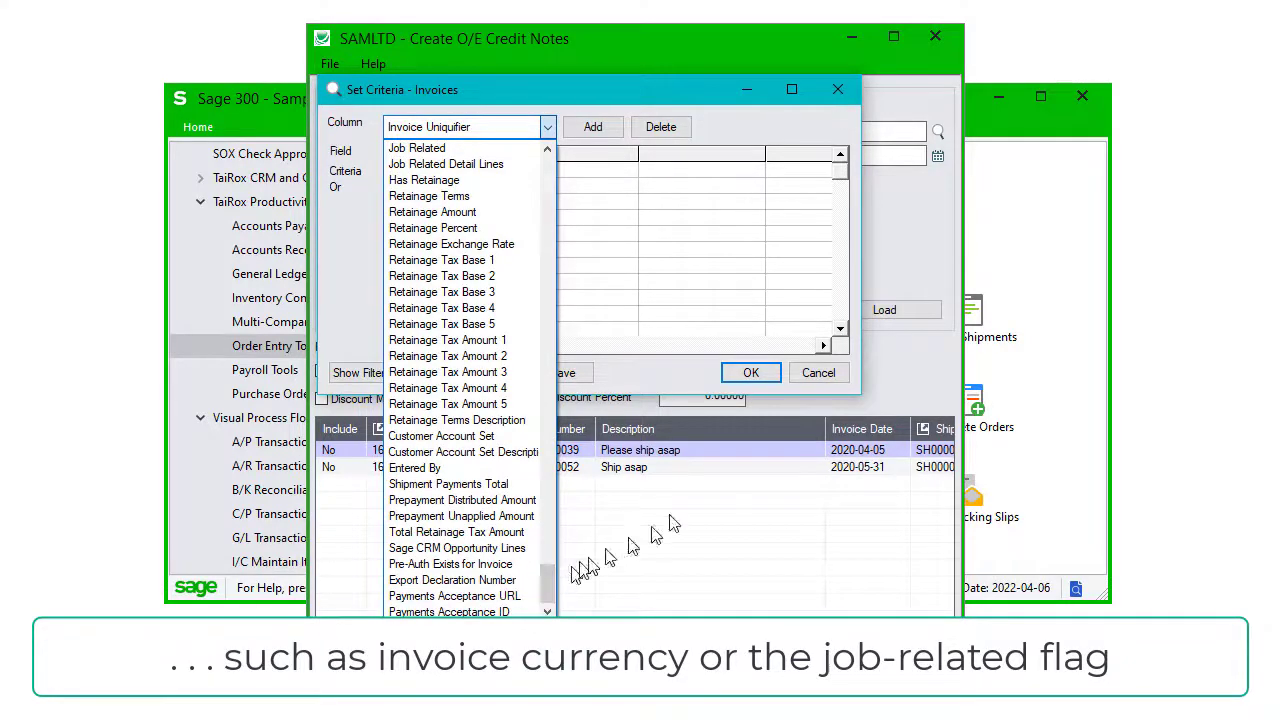
Use Price Adjustment at 10% discount, including miscellaneous charges, with credit note dates matching invoice dates.
click(828, 88)
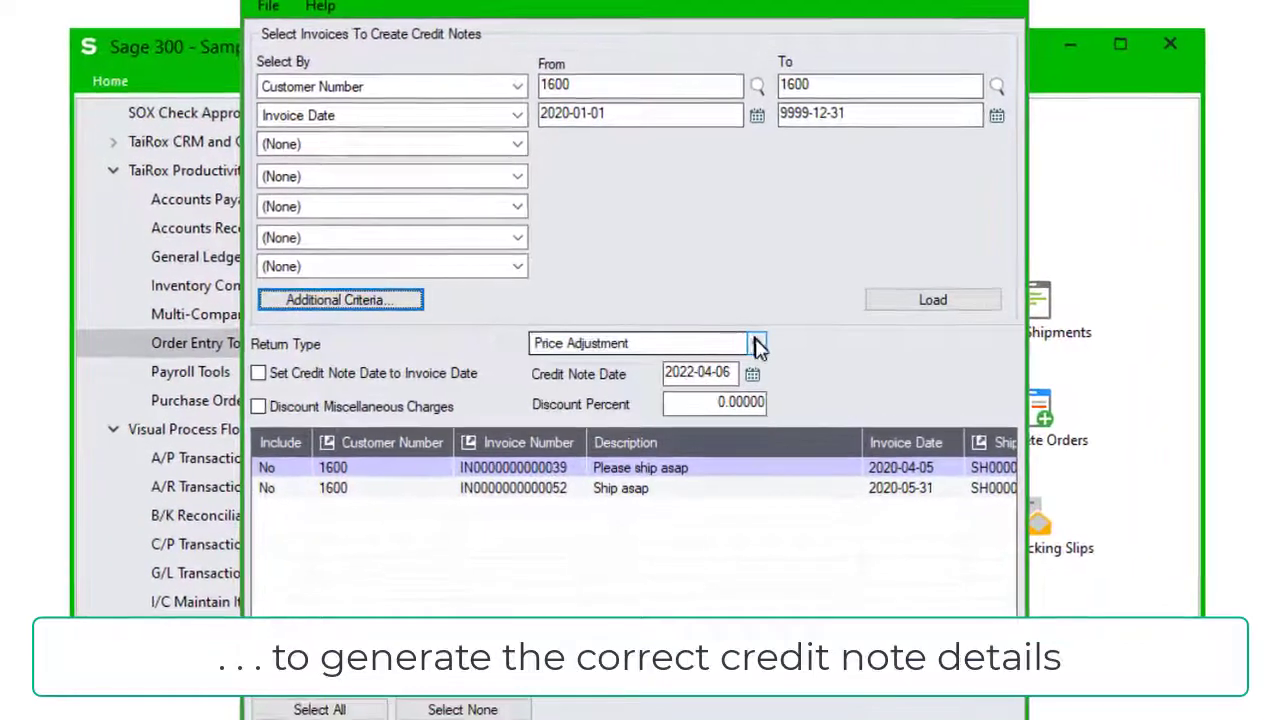
click(745, 345)
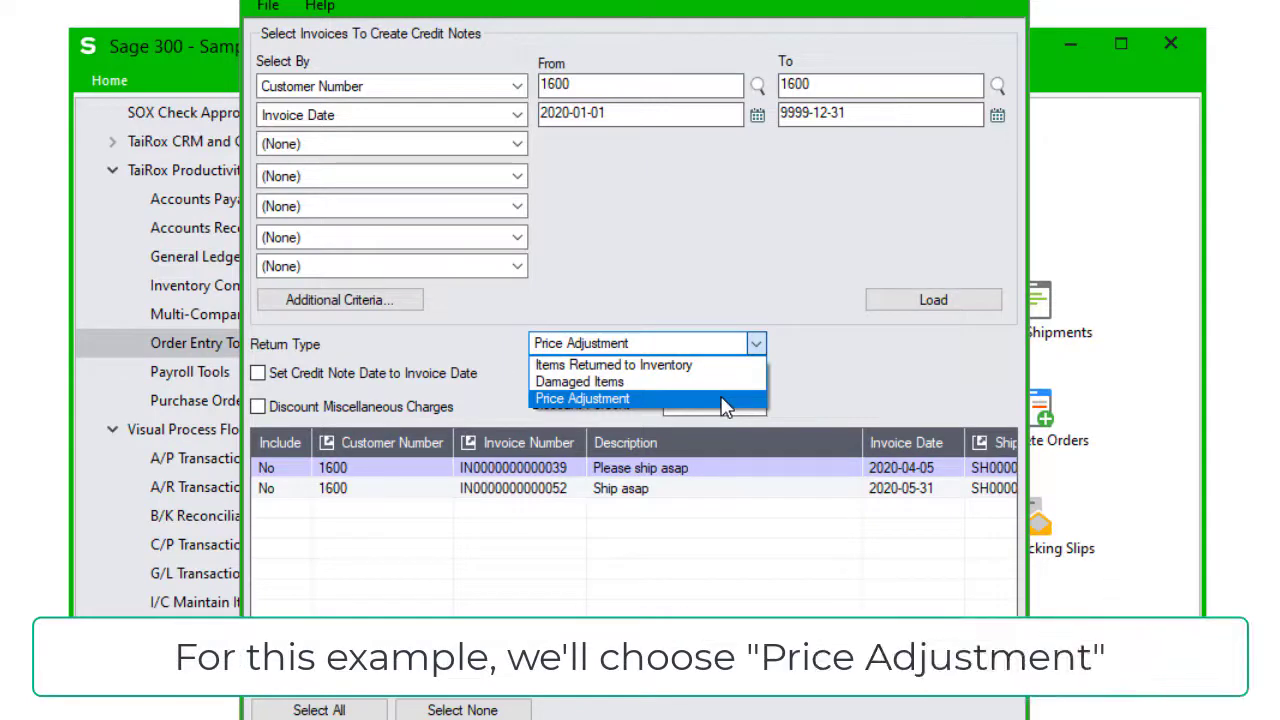
click(726, 399)
click(727, 405)
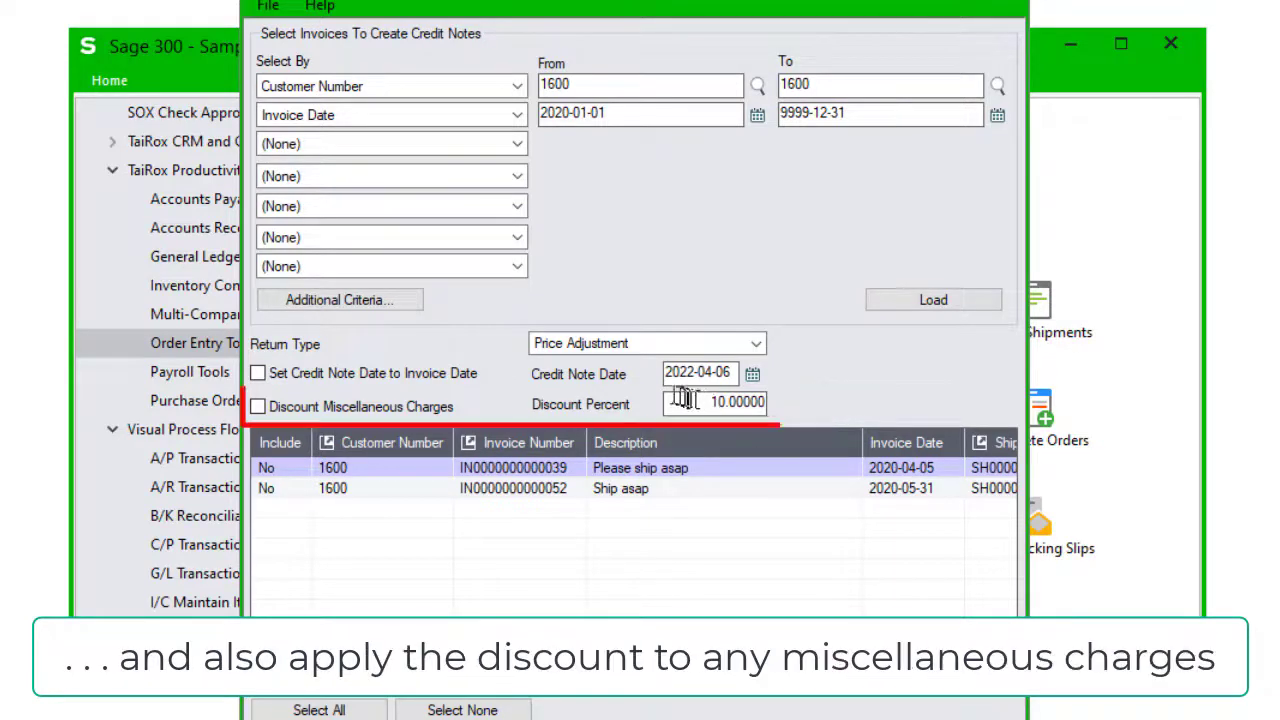
click(258, 407)
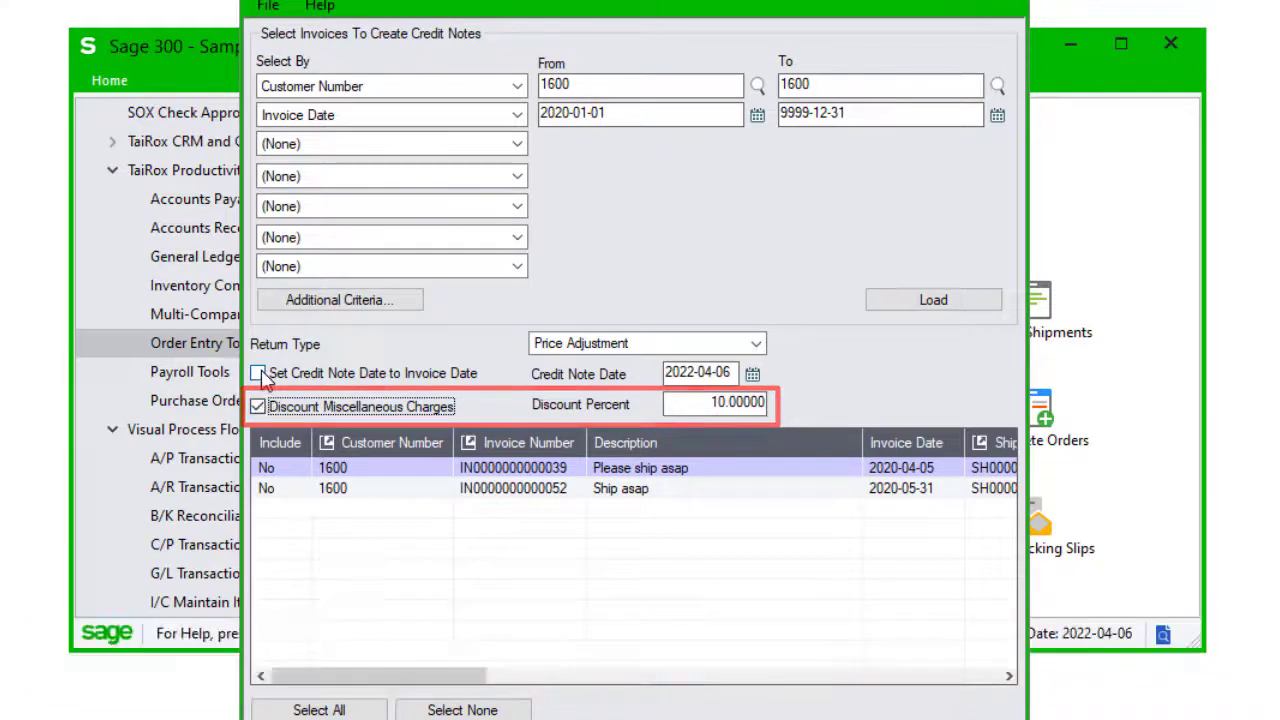
click(258, 374)
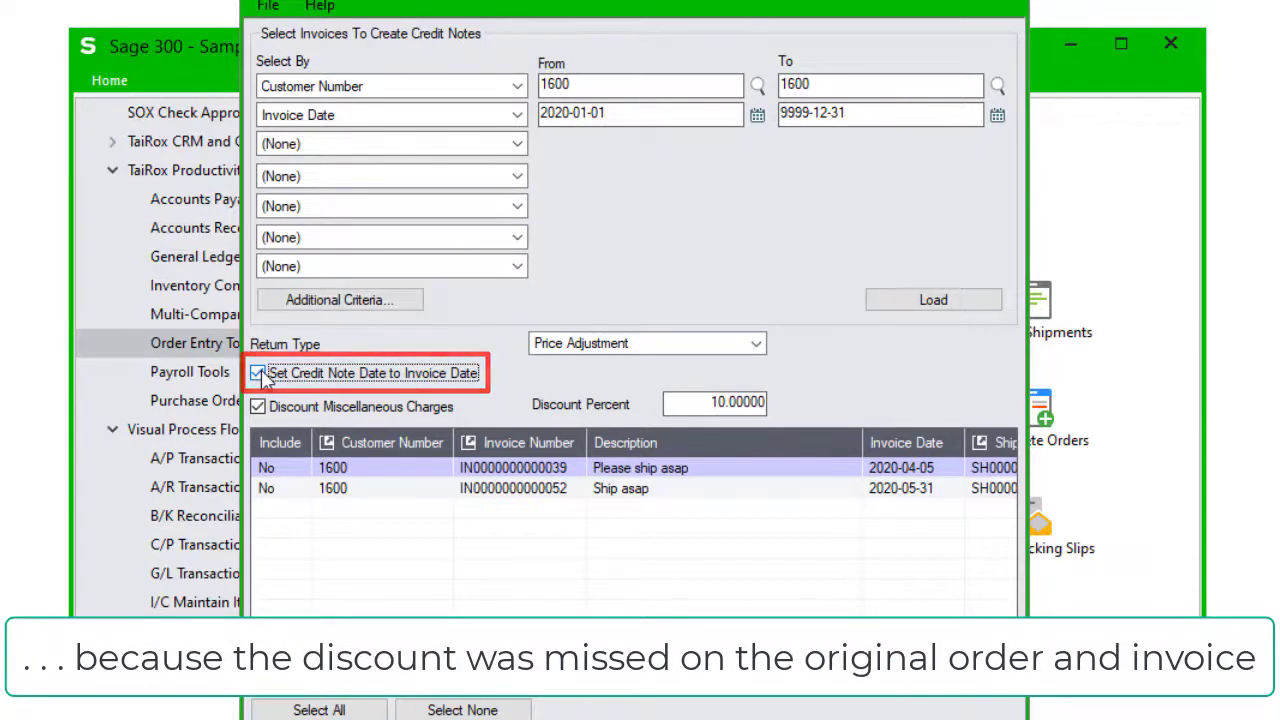
double_click(520, 470)
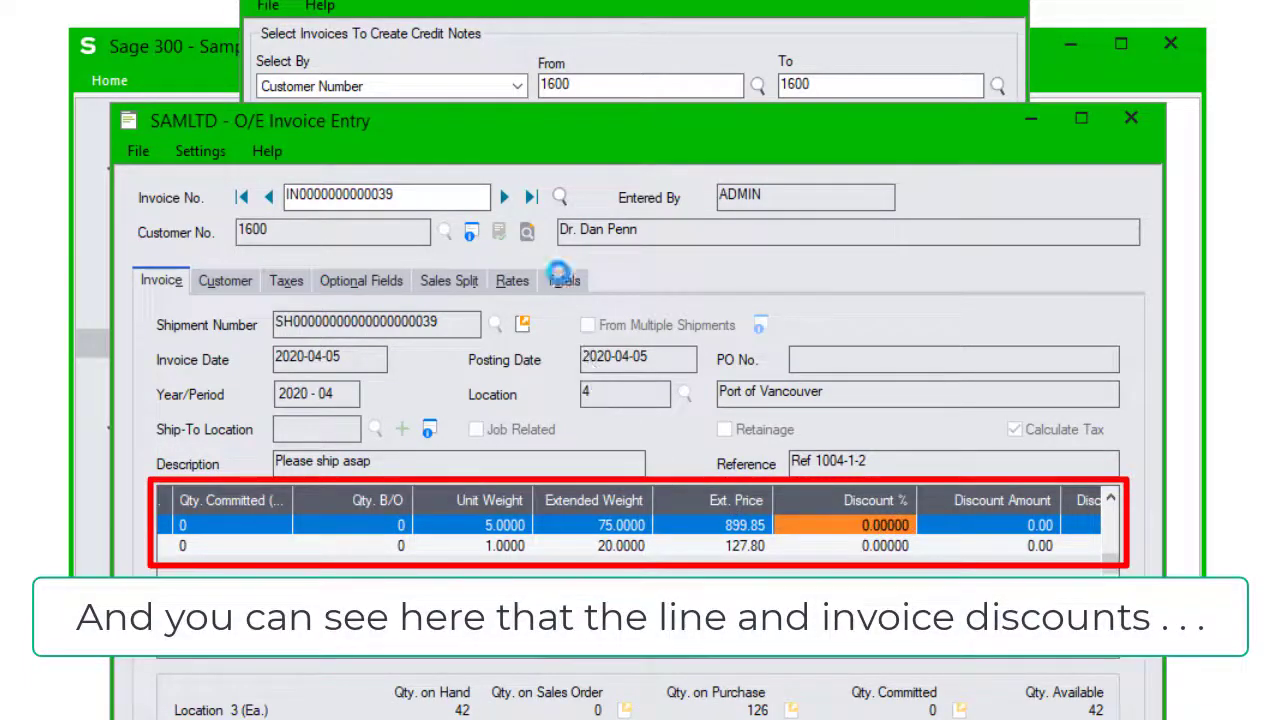
click(563, 281)
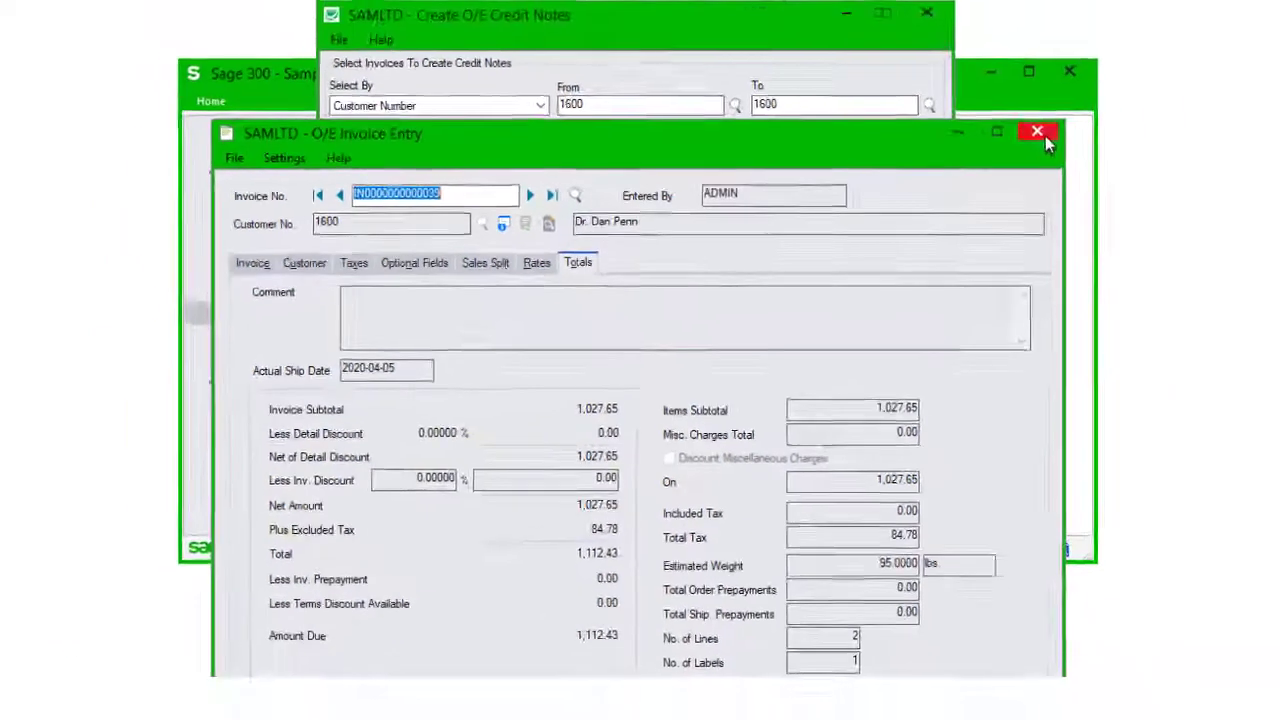
click(1038, 133)
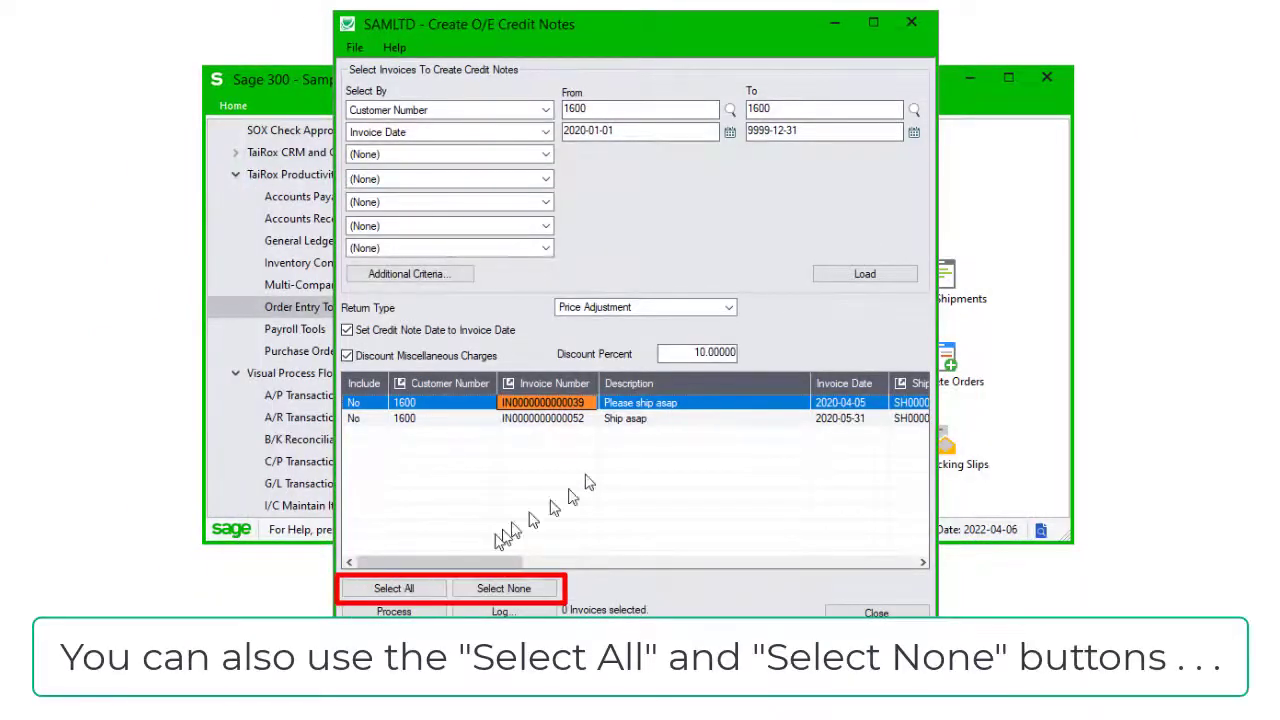
click(433, 590)
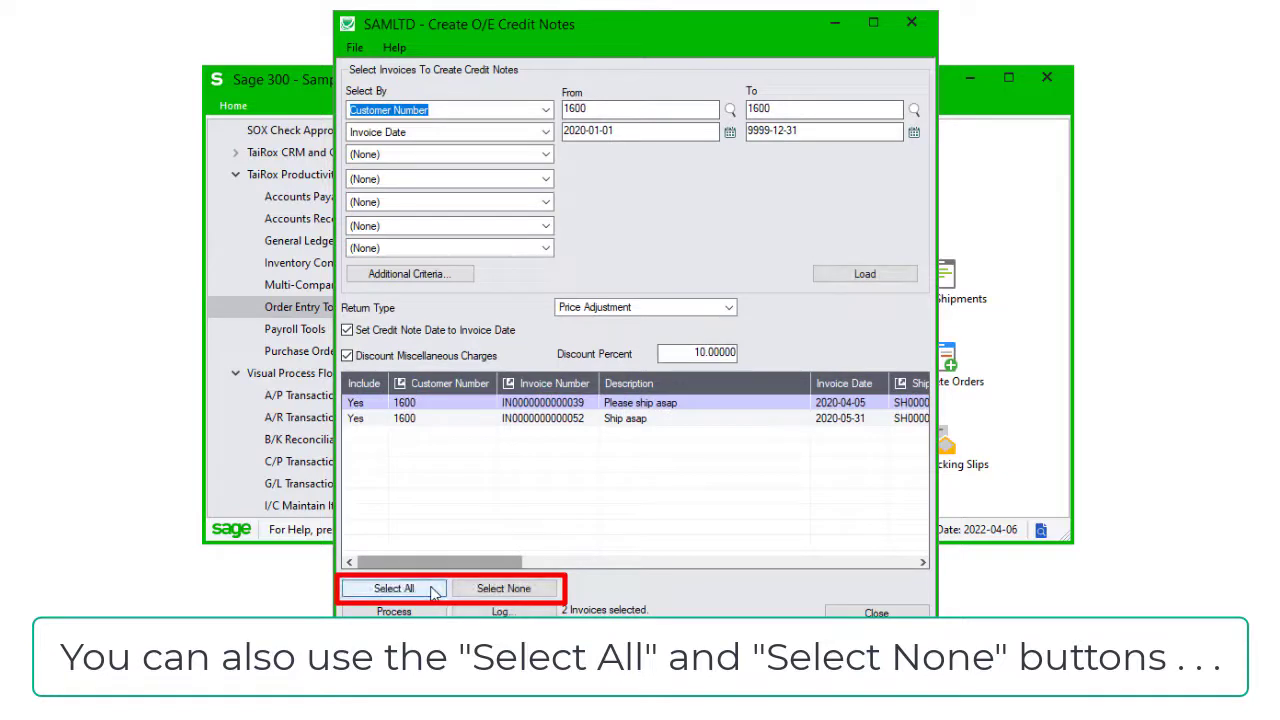
click(478, 589)
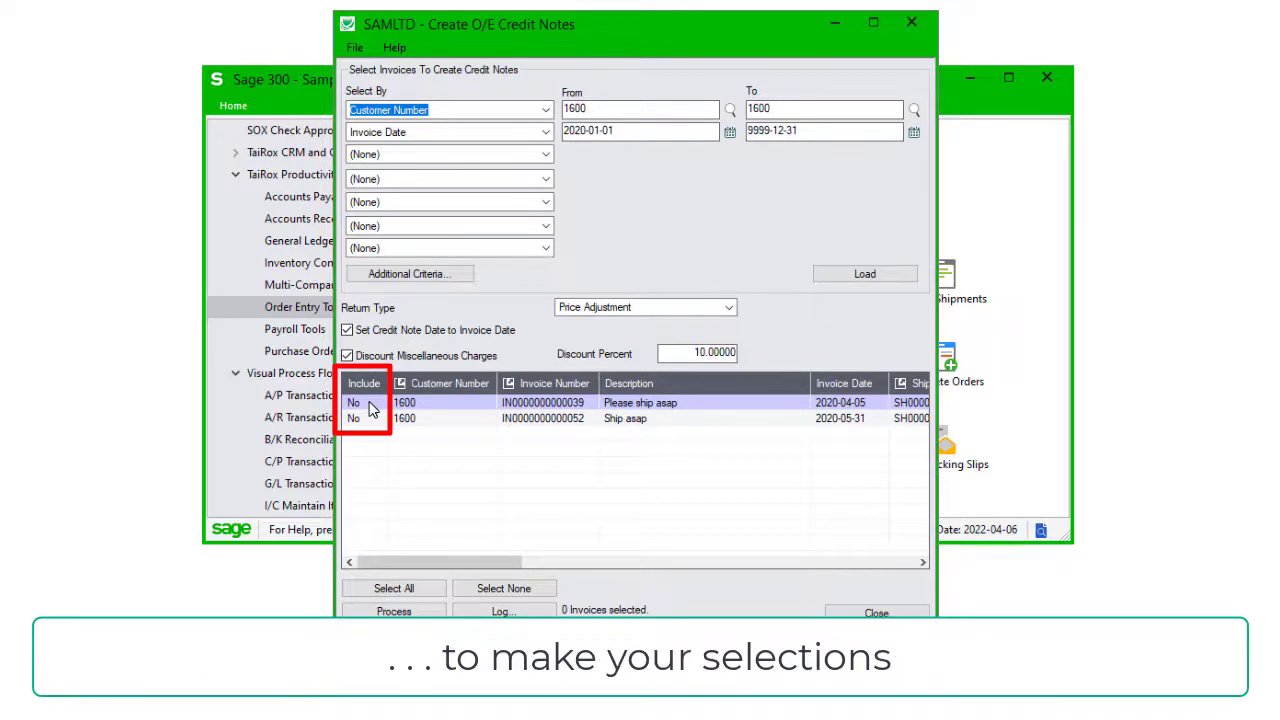
double_click(370, 404)
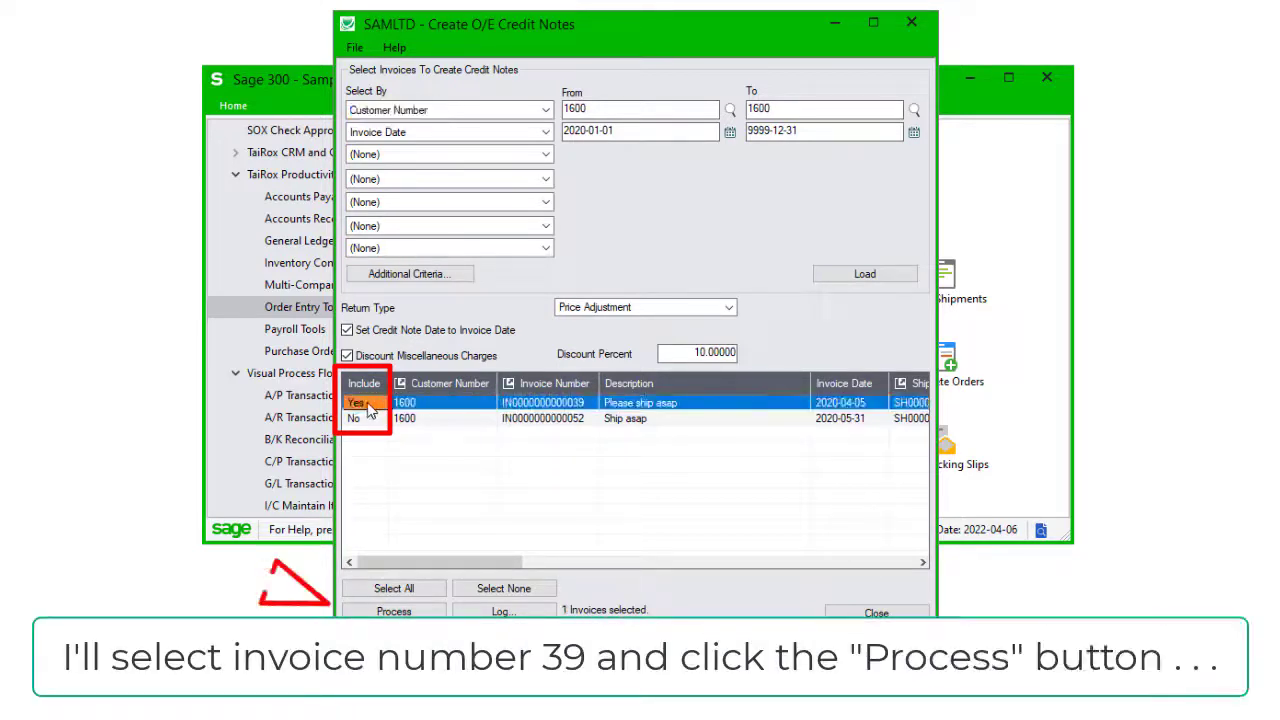
click(394, 611)
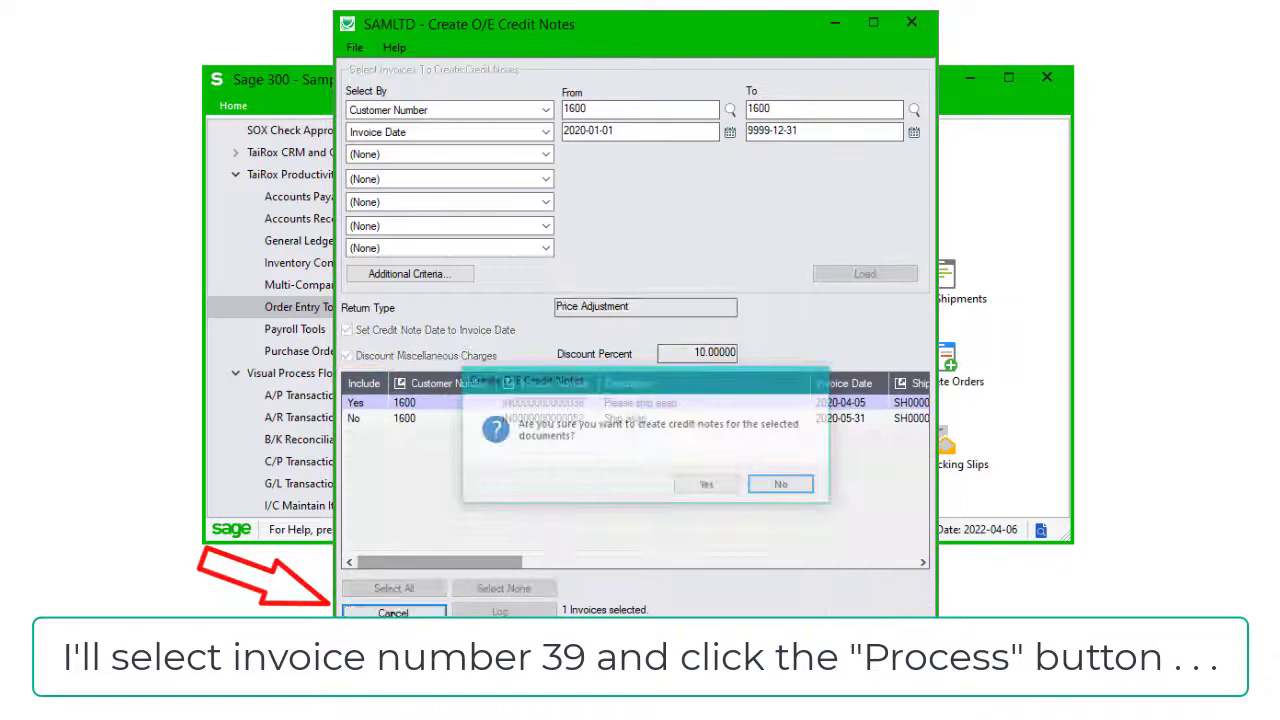
click(723, 488)
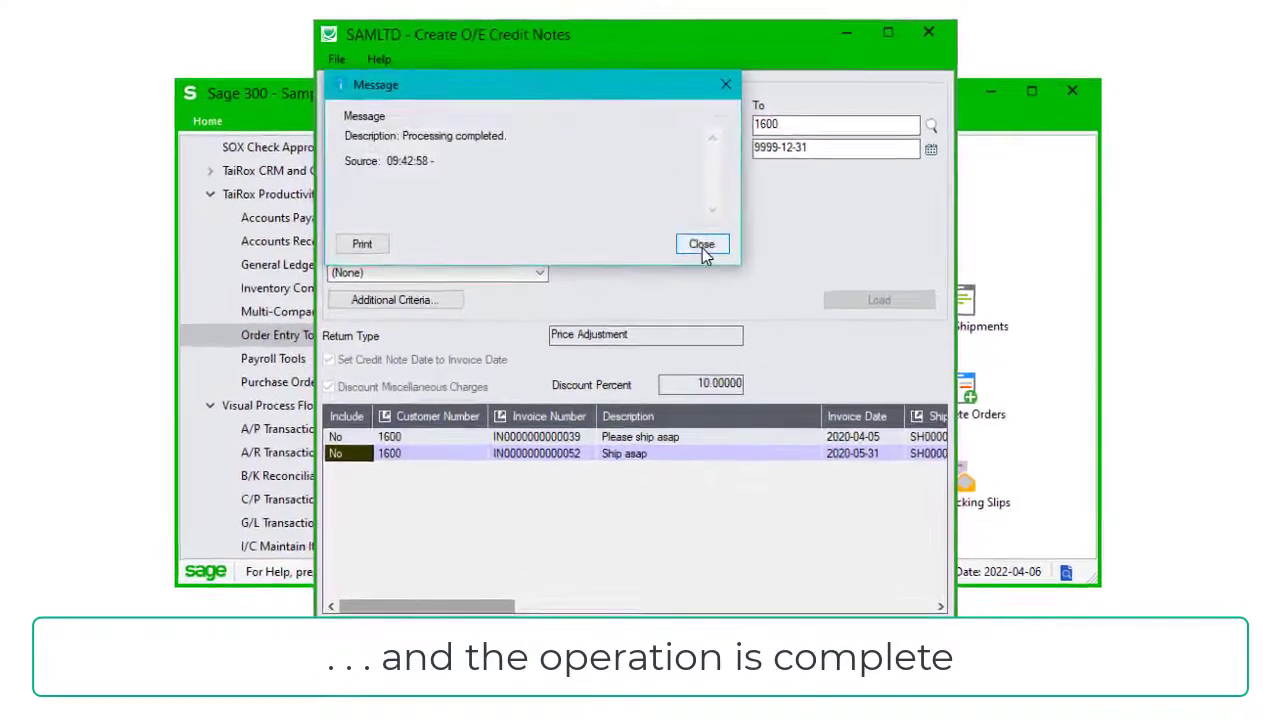
click(700, 250)
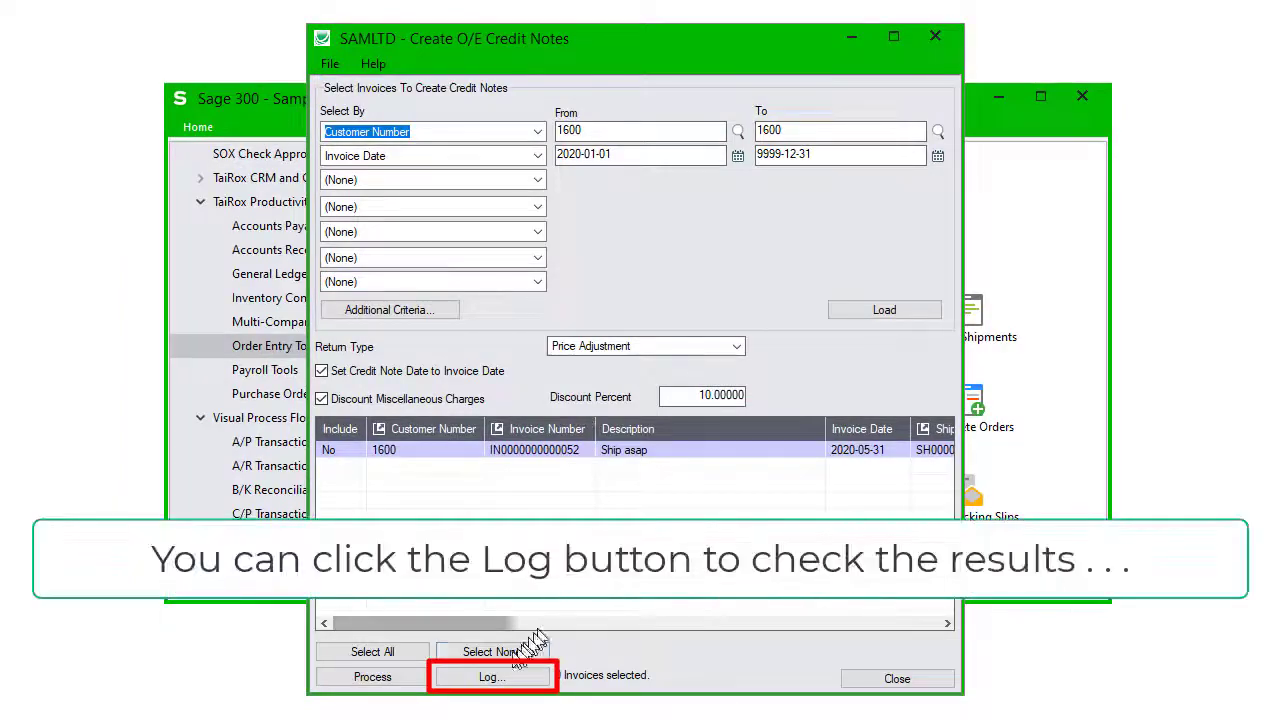
click(485, 679)
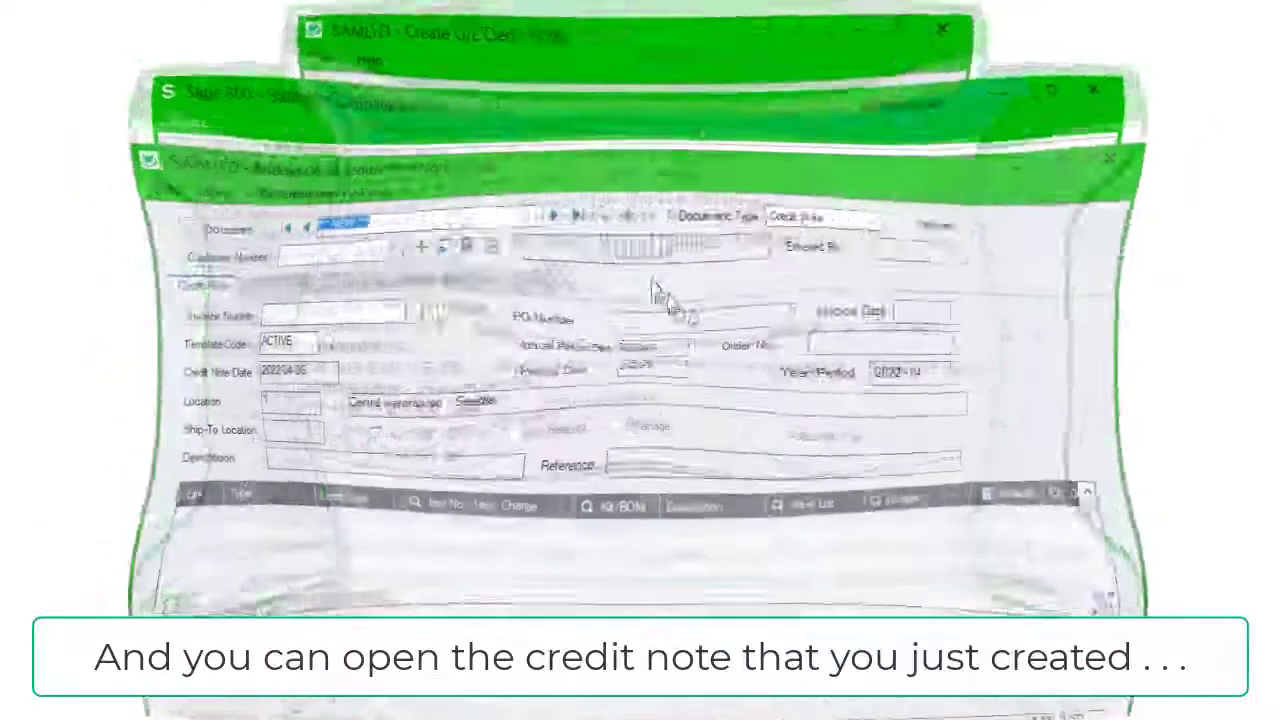
click(583, 218)
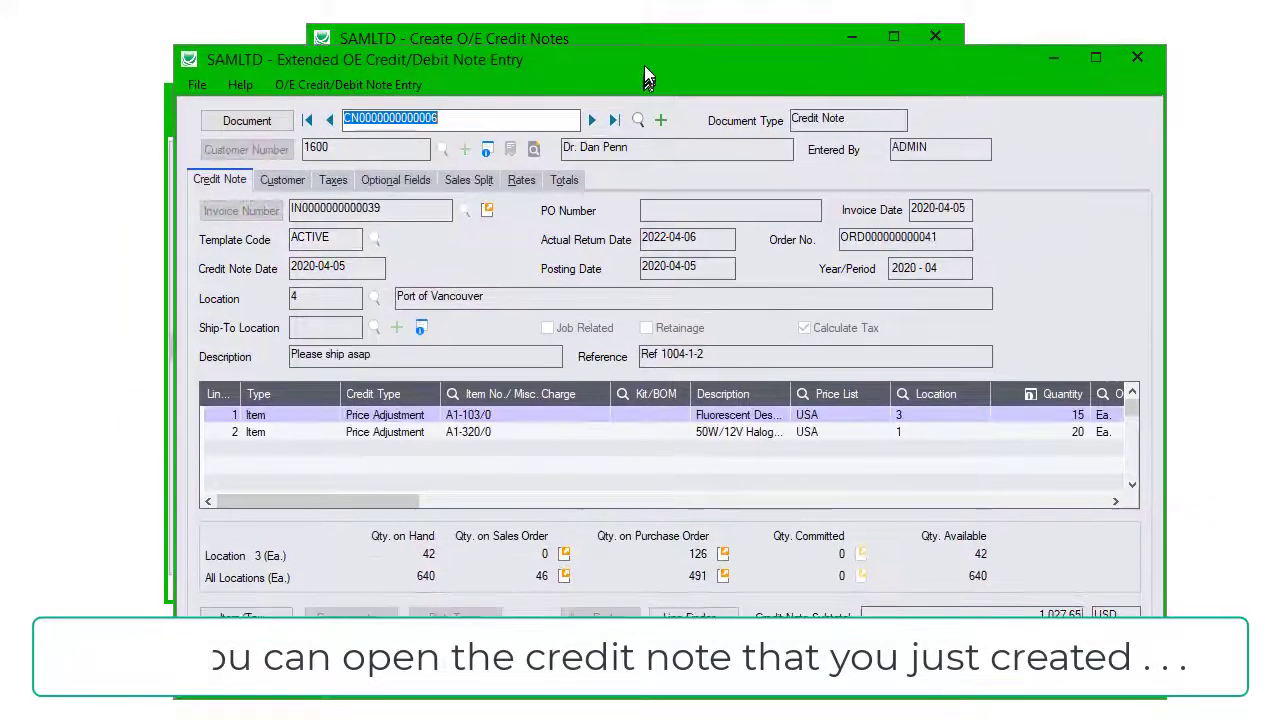
drag(400, 501, 765, 535)
click(970, 412)
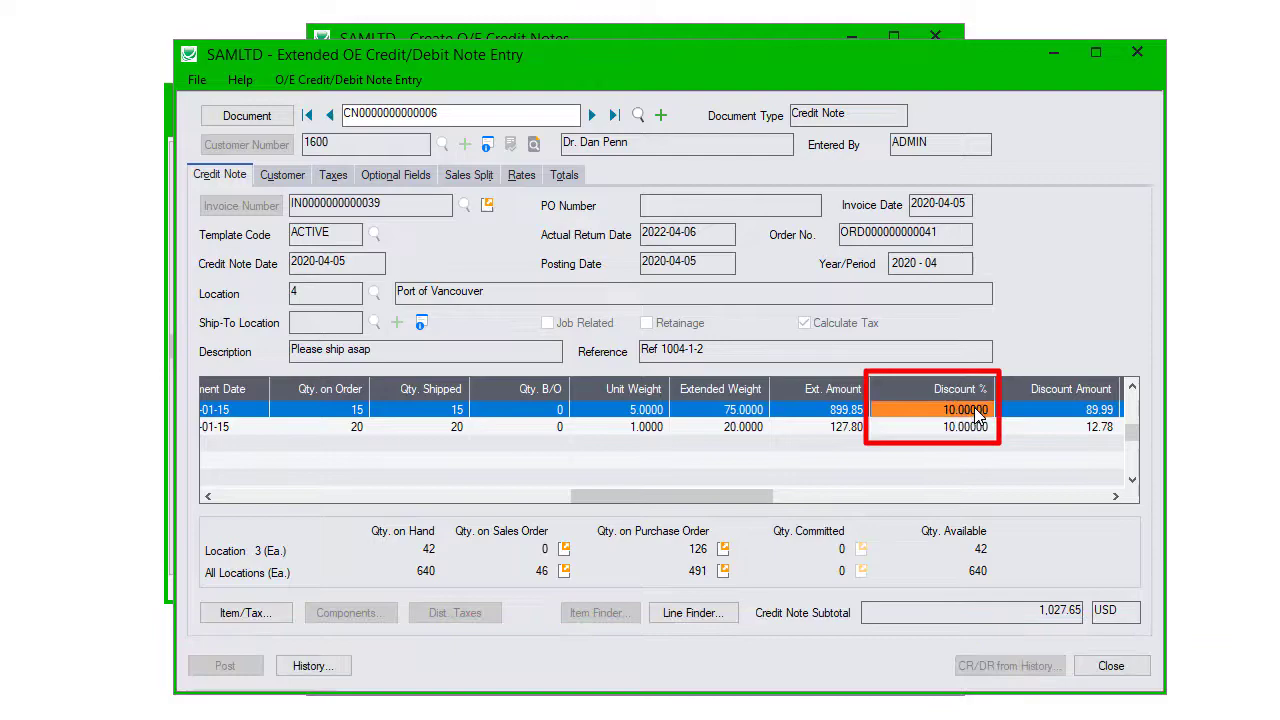